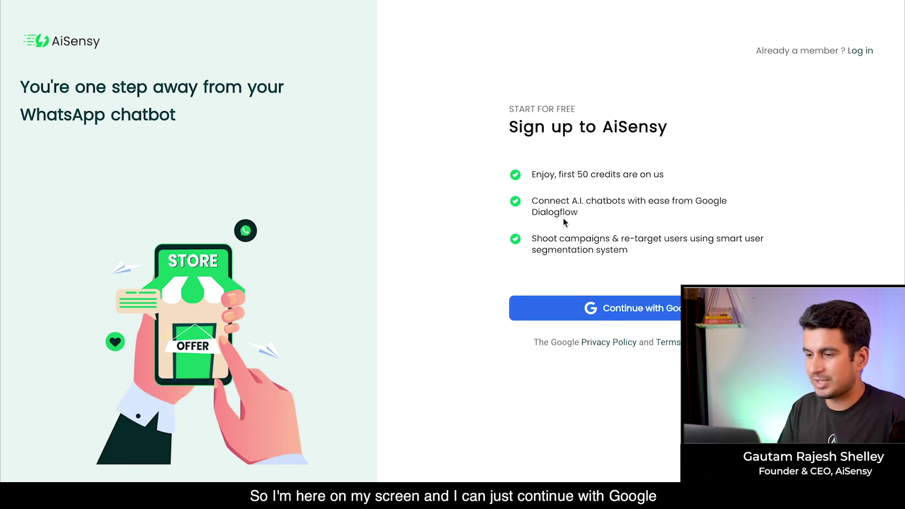
Sign up to AiSensy with Google to reach the recent projects page.
left_click(665, 320)
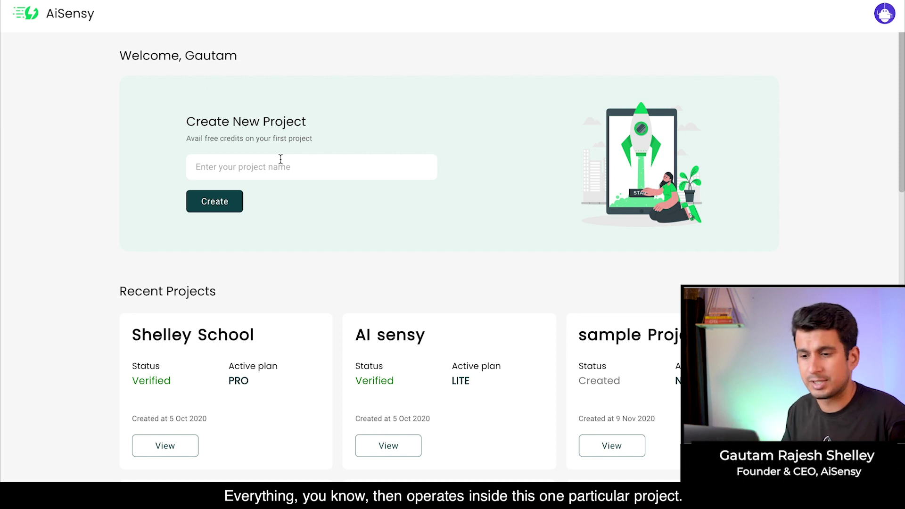
Open a recent project's dashboard and go to the Integrations App Store.
left_click(592, 453)
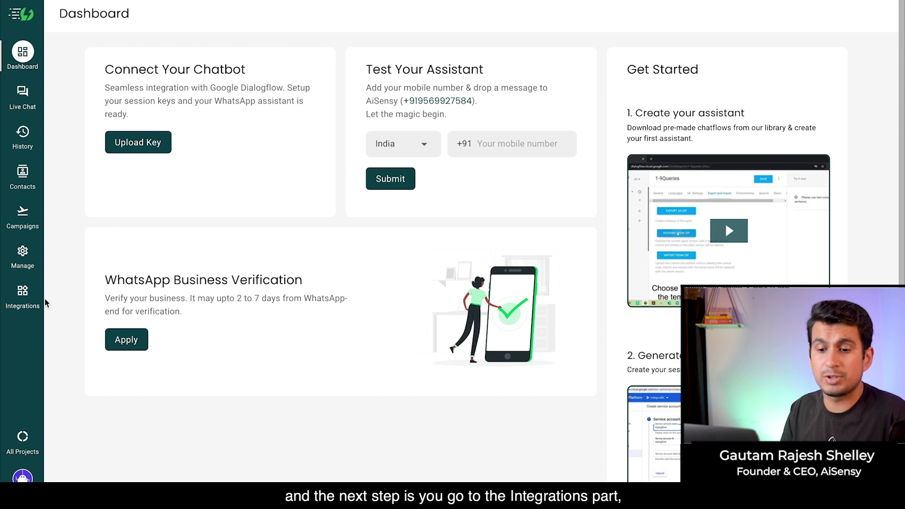
left_click(21, 293)
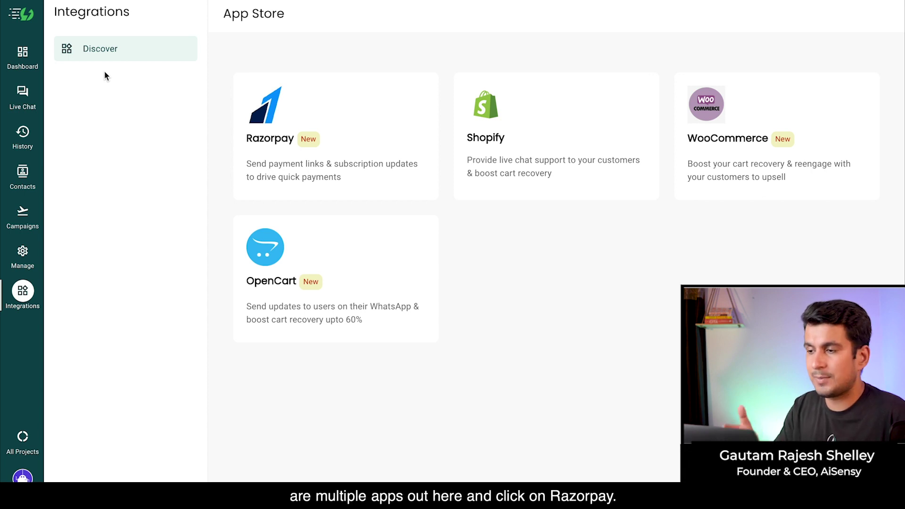
Open the Razorpay integration page and read through its description.
left_click(281, 126)
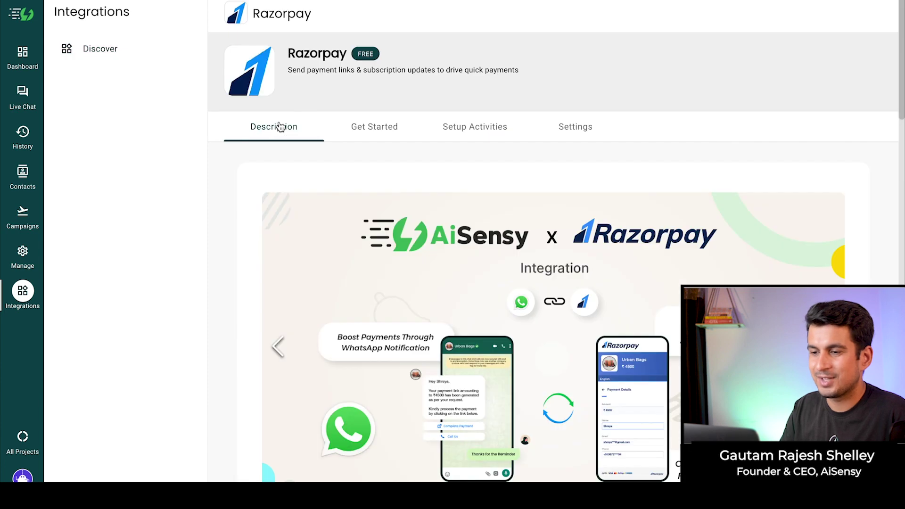
scroll(259, 268, "down", 3)
scroll(259, 269, "up", 3)
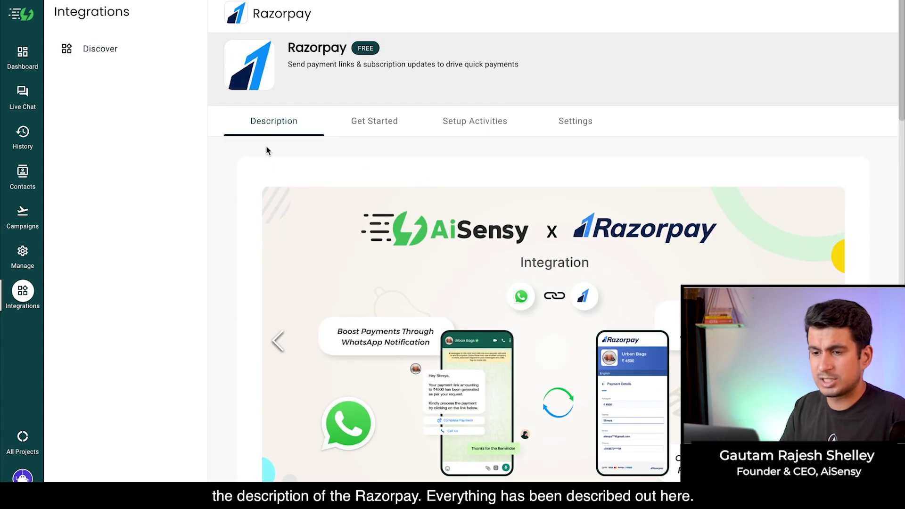
scroll(253, 287, "down", 5)
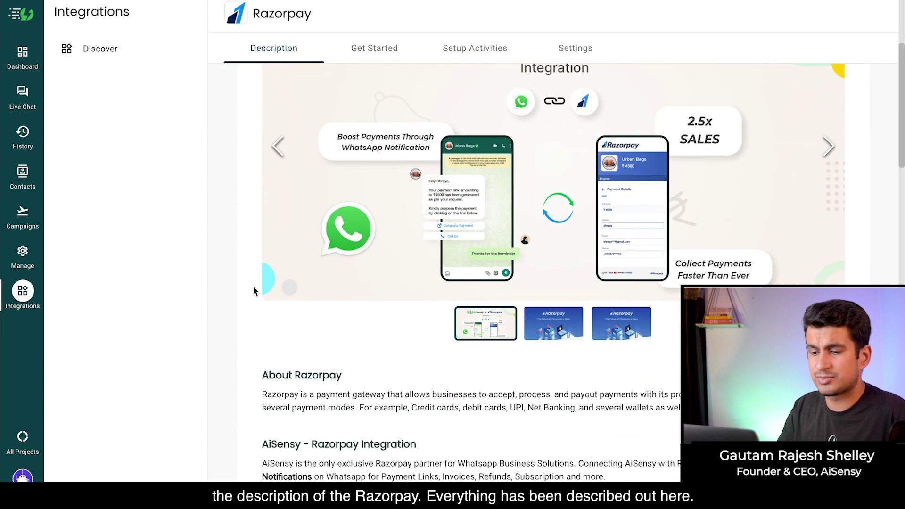
scroll(253, 288, "down", 2)
scroll(253, 289, "down", 4)
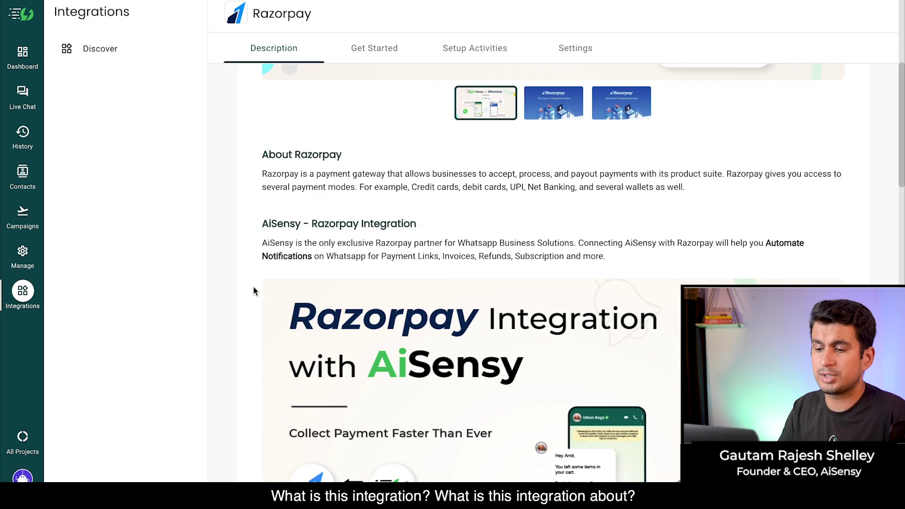
scroll(254, 287, "up", 10)
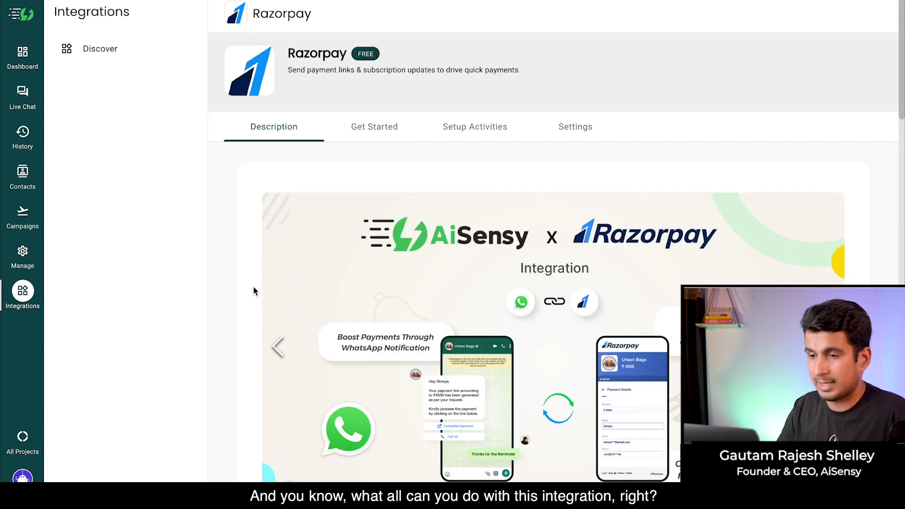
In Razorpay's Get Started steps, apply for the WhatsApp Business API.
left_click(357, 138)
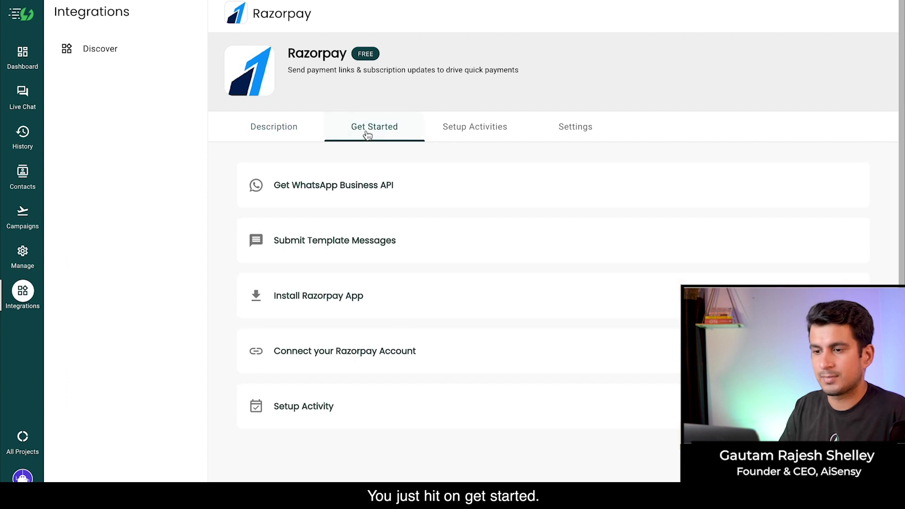
left_click(367, 185)
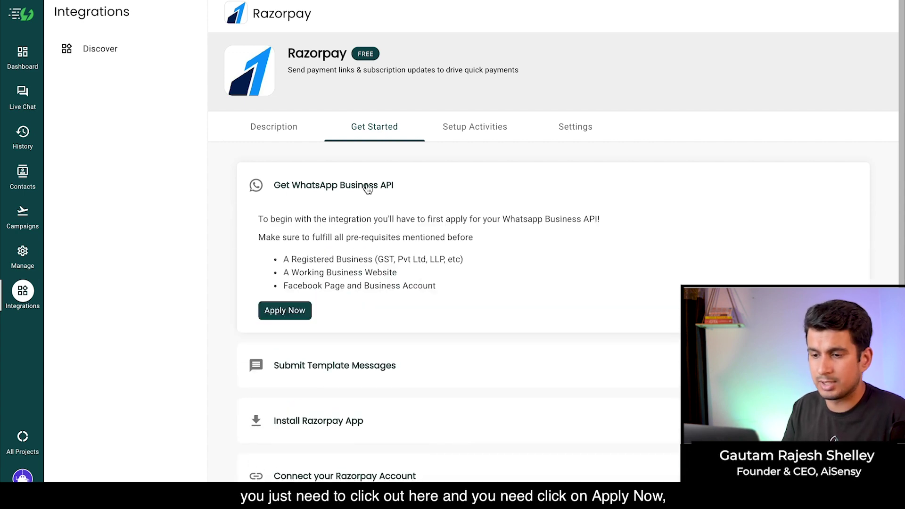
left_click(300, 315)
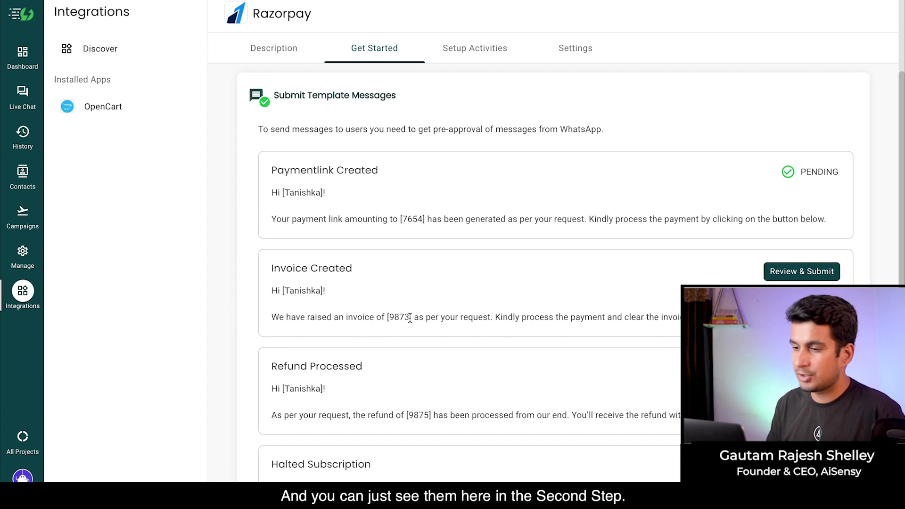
Review the Invoice Created template with its Complete Payment button and submit it for approval.
scroll(451, 183, "up", 2)
scroll(696, 200, "down", 2)
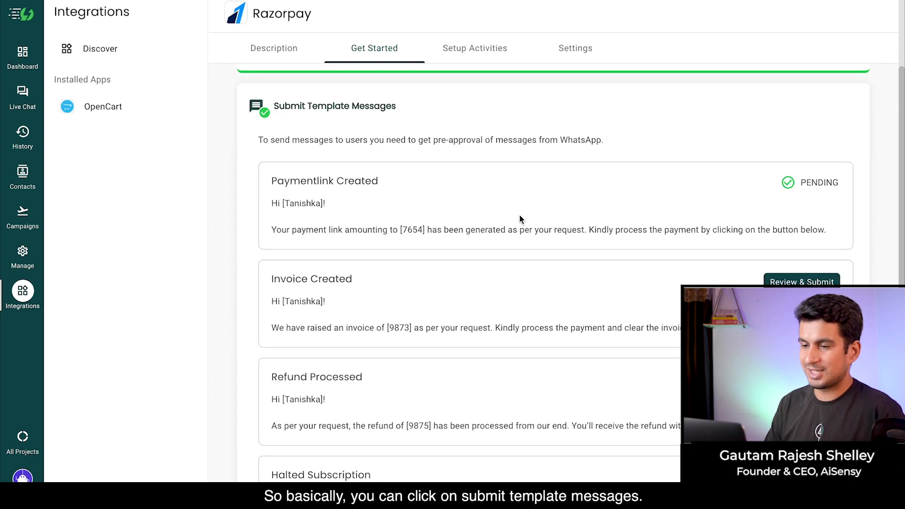
scroll(521, 220, "down", 2)
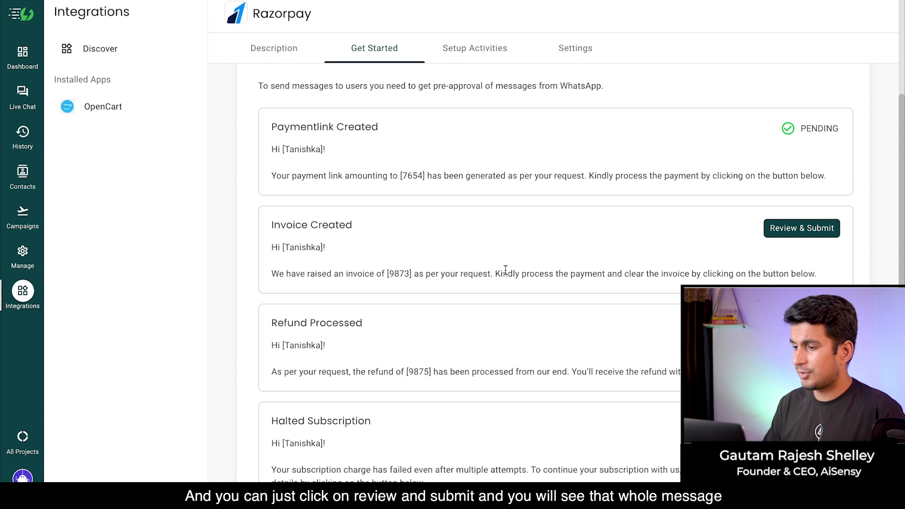
left_click(808, 229)
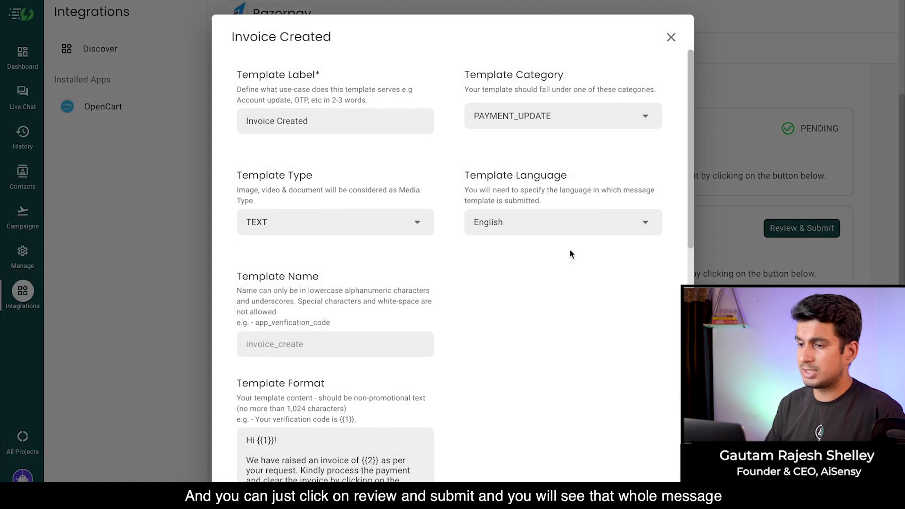
scroll(570, 254, "down", 5)
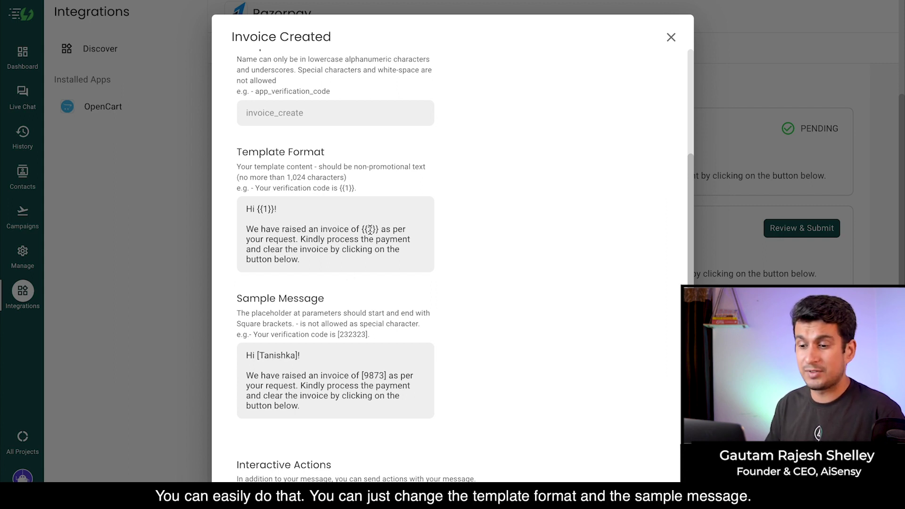
scroll(335, 344, "down", 1)
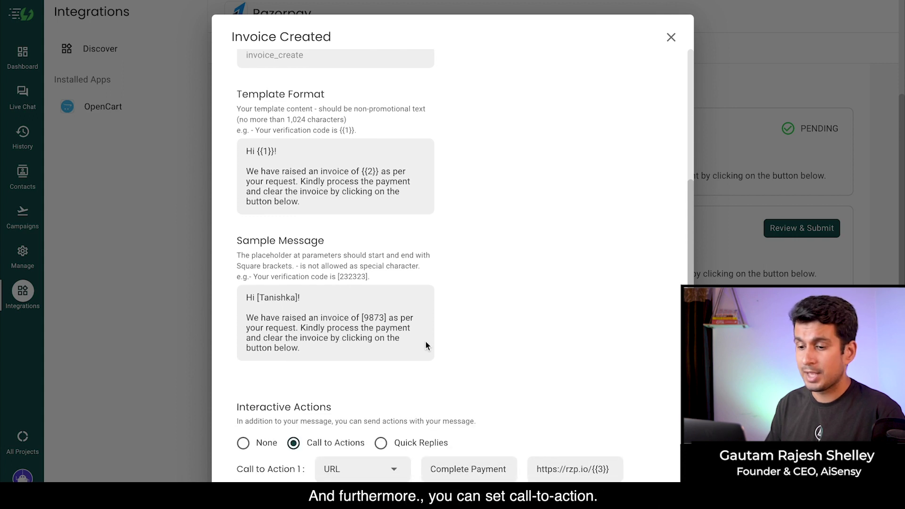
scroll(426, 340, "down", 2)
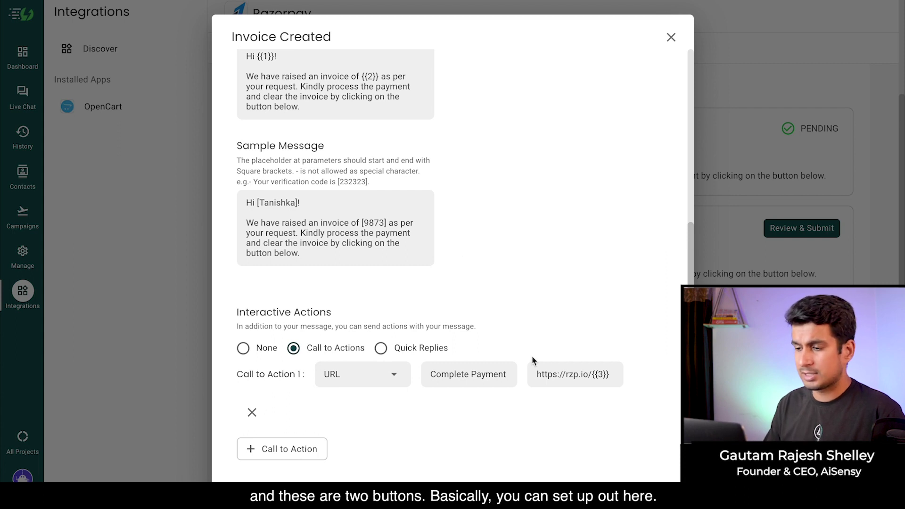
scroll(466, 387, "up", 8)
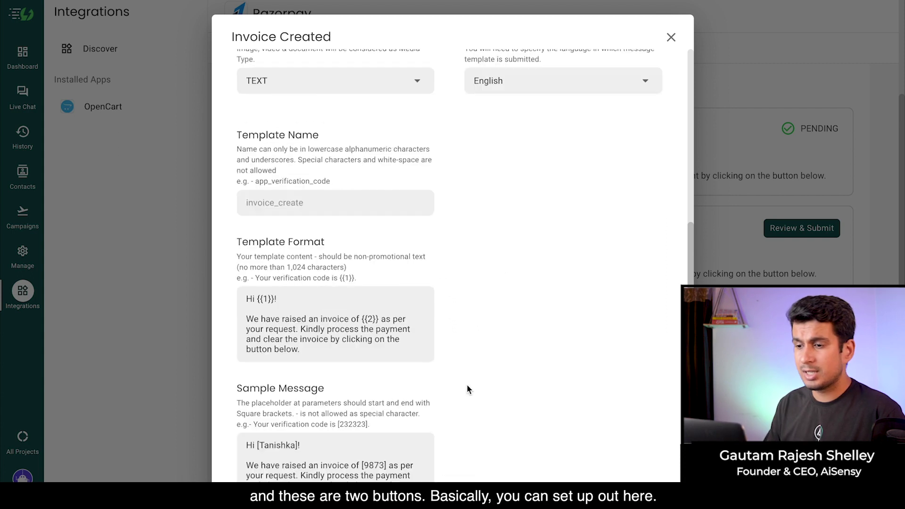
scroll(467, 387, "down", 10)
left_click(262, 455)
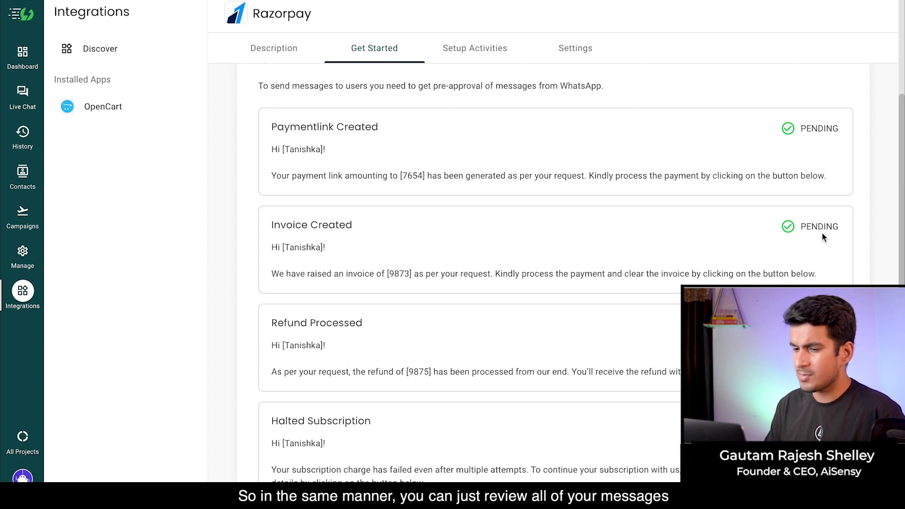
Collapse the Submit Template Messages step and expand the Install Razorpay App step.
scroll(822, 232, "down", 2)
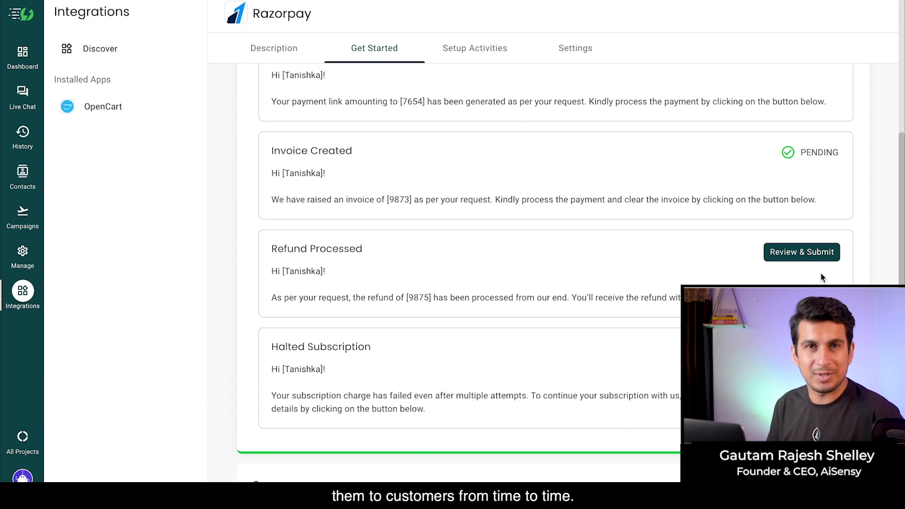
scroll(681, 261, "up", 3)
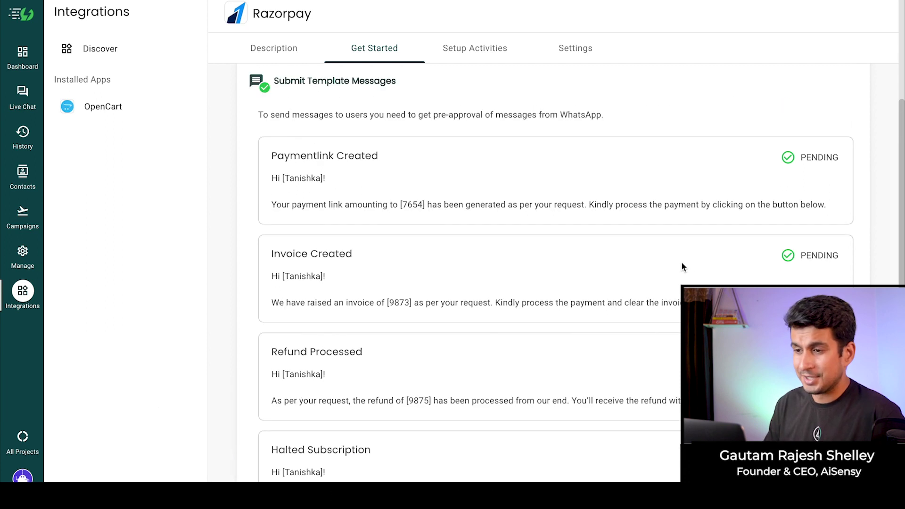
left_click(635, 93)
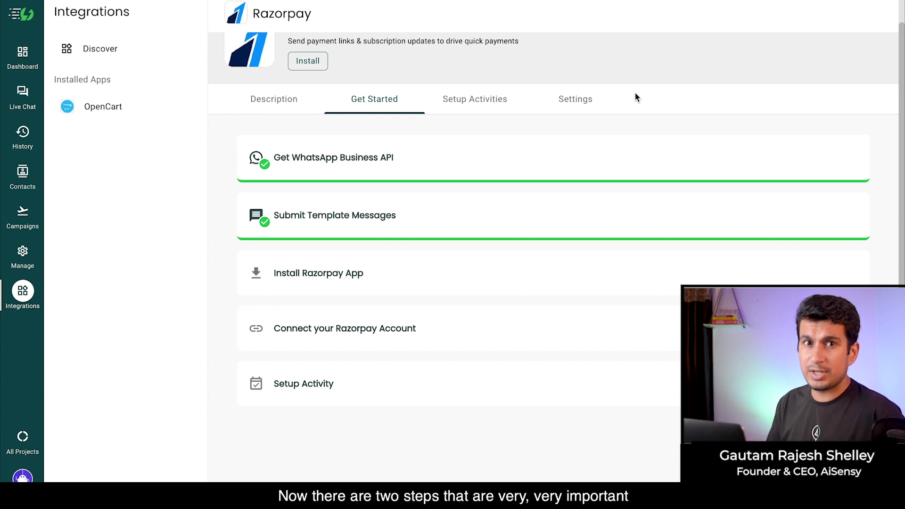
left_click(402, 289)
scroll(403, 291, "up", 1)
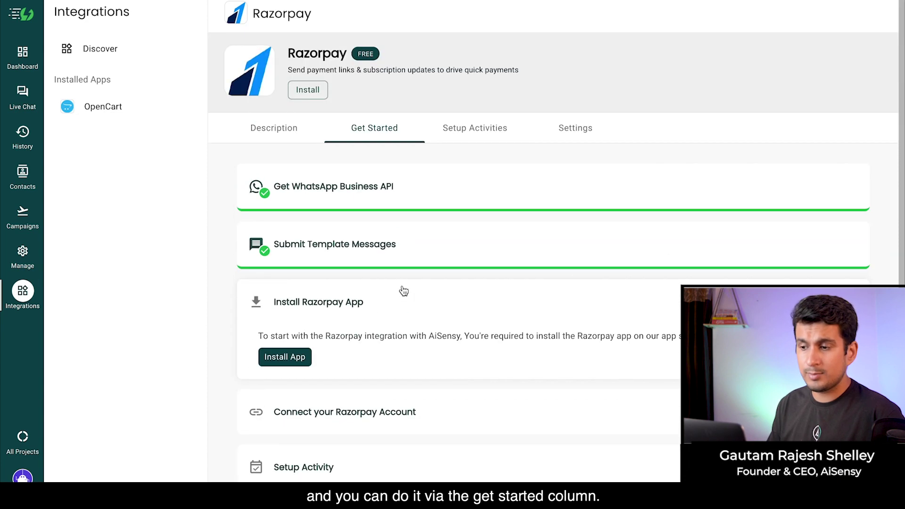
Install the Razorpay app from the integration's Settings tab.
left_click(571, 130)
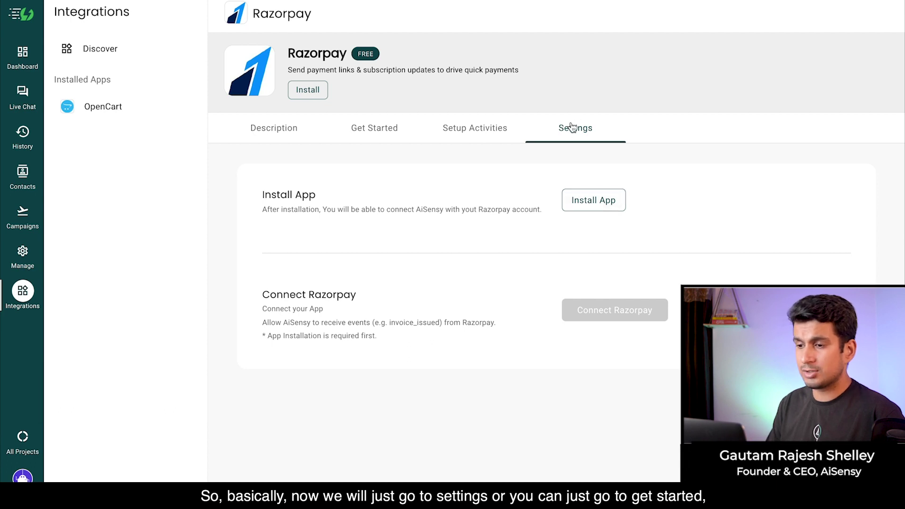
left_click(364, 136)
left_click(364, 315)
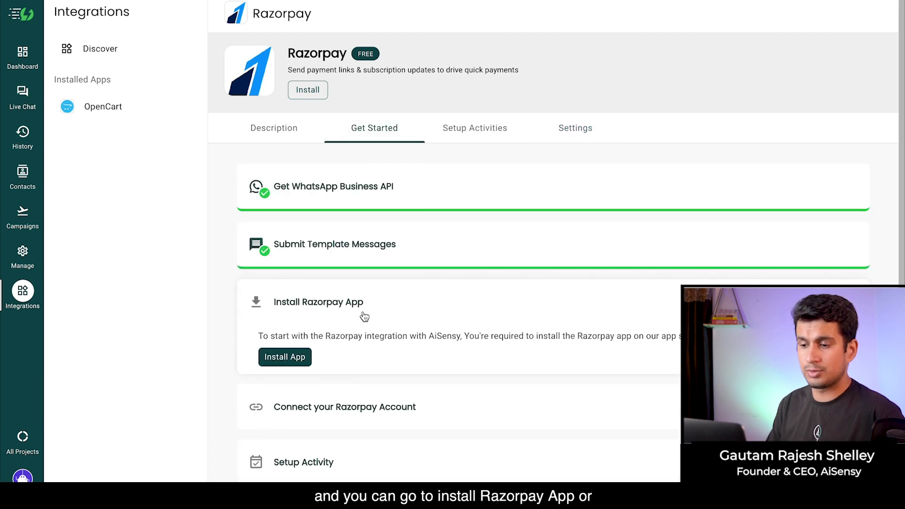
left_click(576, 128)
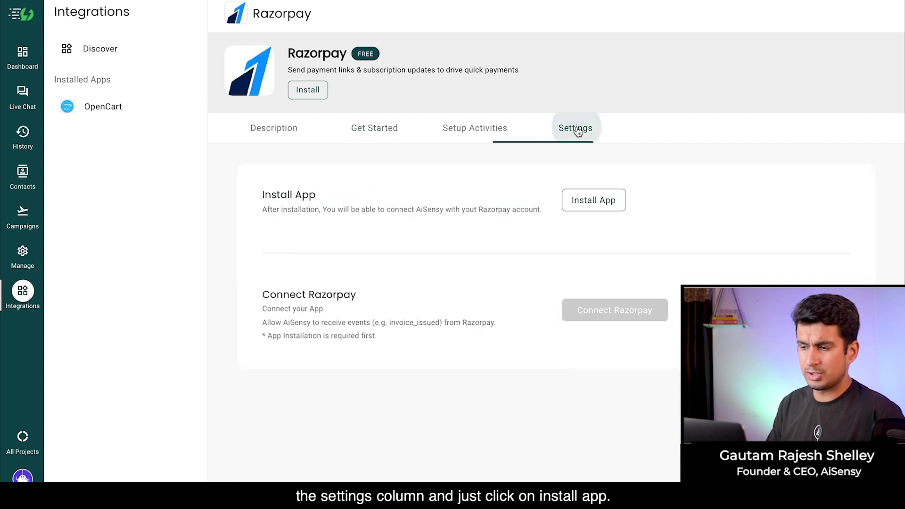
left_click(588, 202)
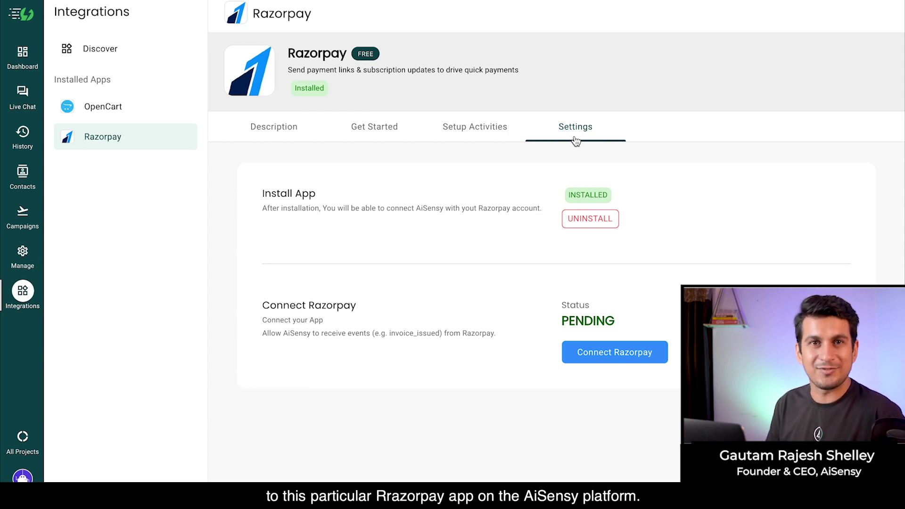
Connect Razorpay, accepting the terms and authorizing AiSensy Test on the consent page.
left_click(608, 361)
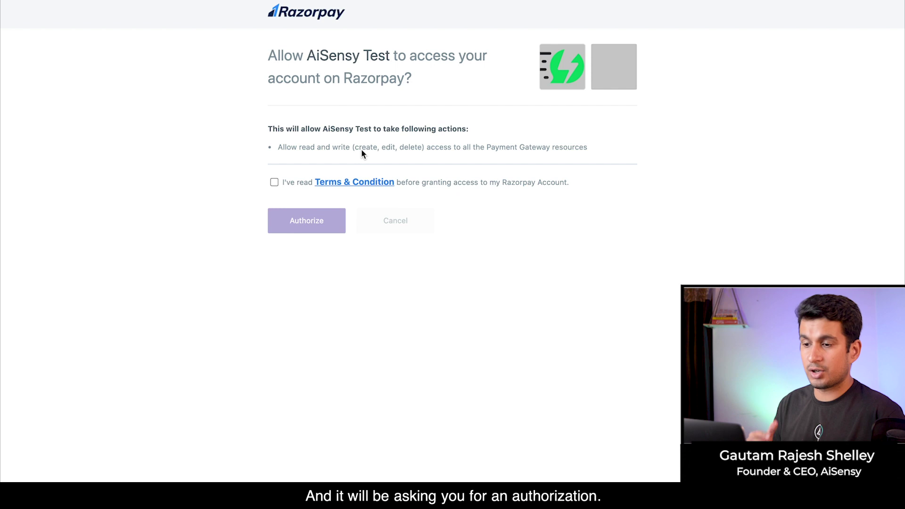
left_click(274, 182)
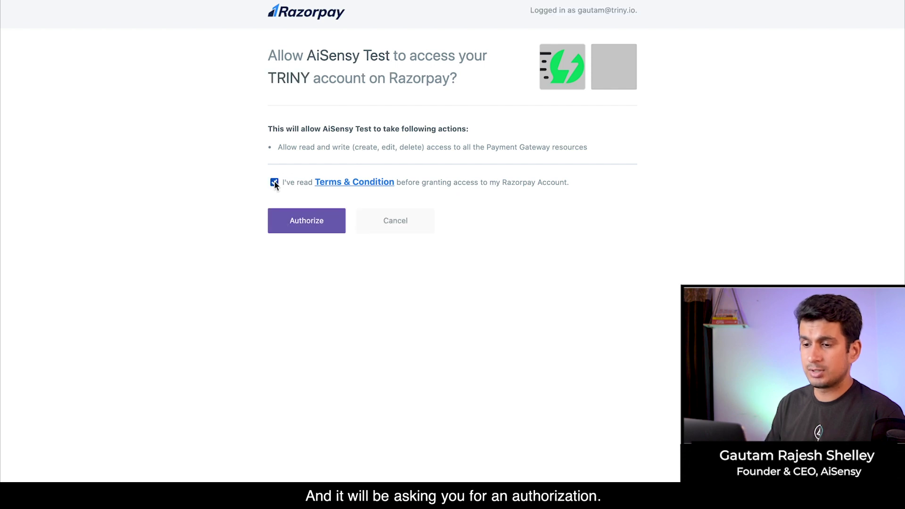
left_click(303, 226)
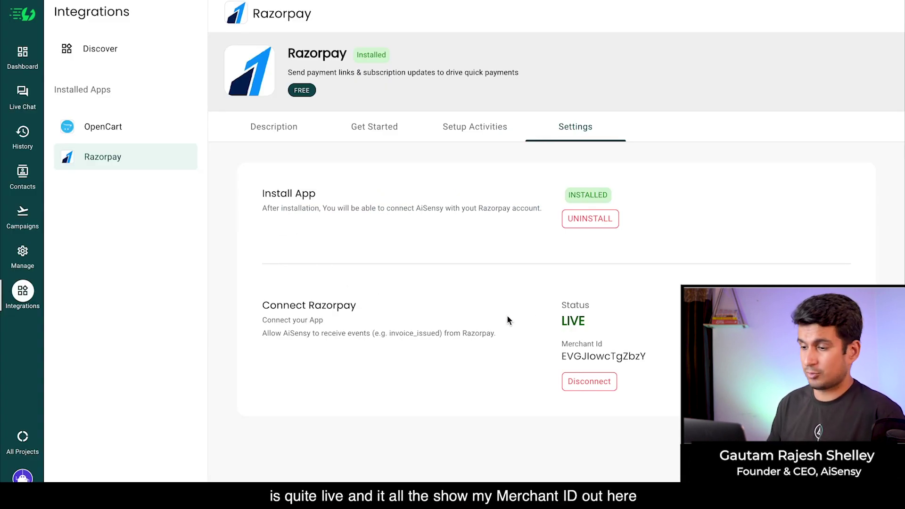
Verify the LIVE merchant connection and setup progress, then open the empty Setup Activities list.
left_click_drag(561, 354, 659, 359)
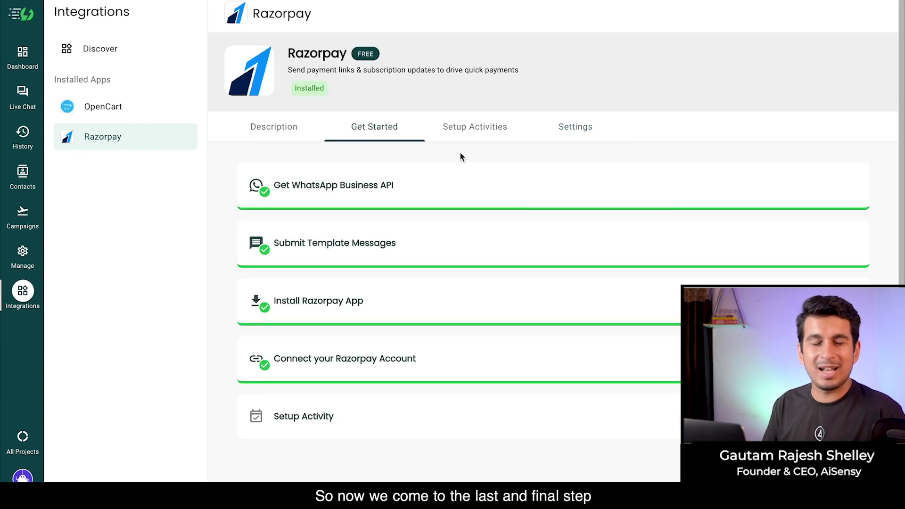
left_click(577, 138)
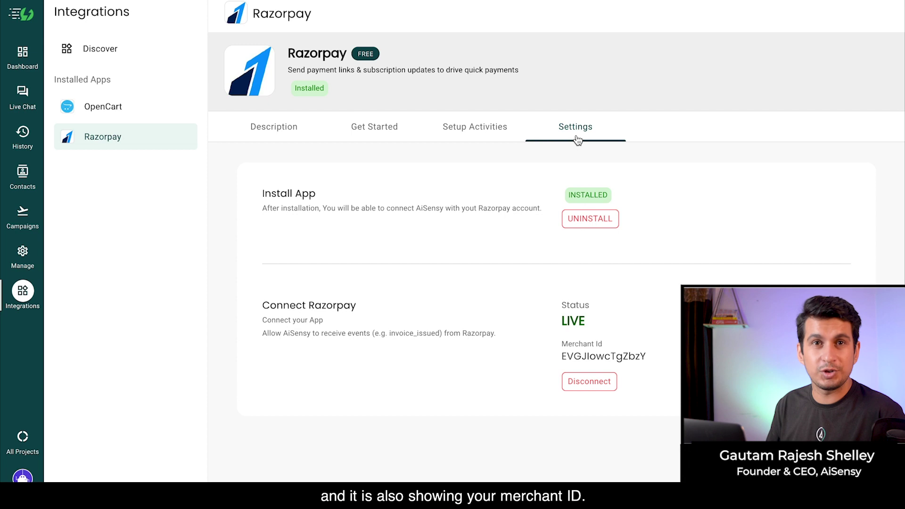
left_click(390, 142)
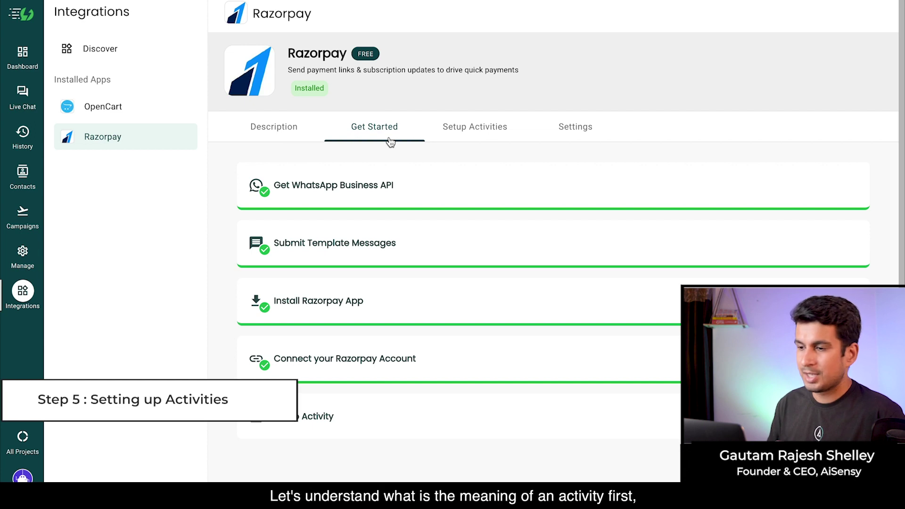
left_click(472, 144)
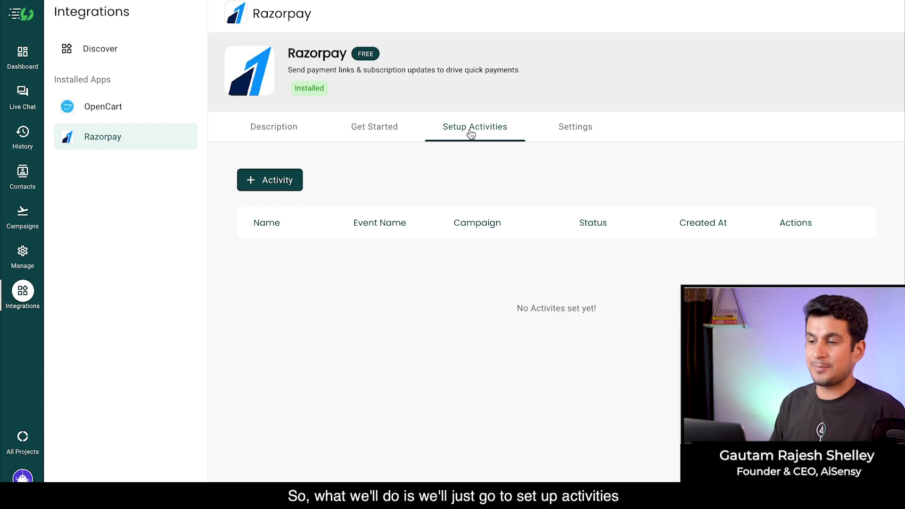
Add an activity named 'Invoice Created' triggered by the invoice.issued event.
left_click(268, 184)
scroll(266, 288, "down", 1)
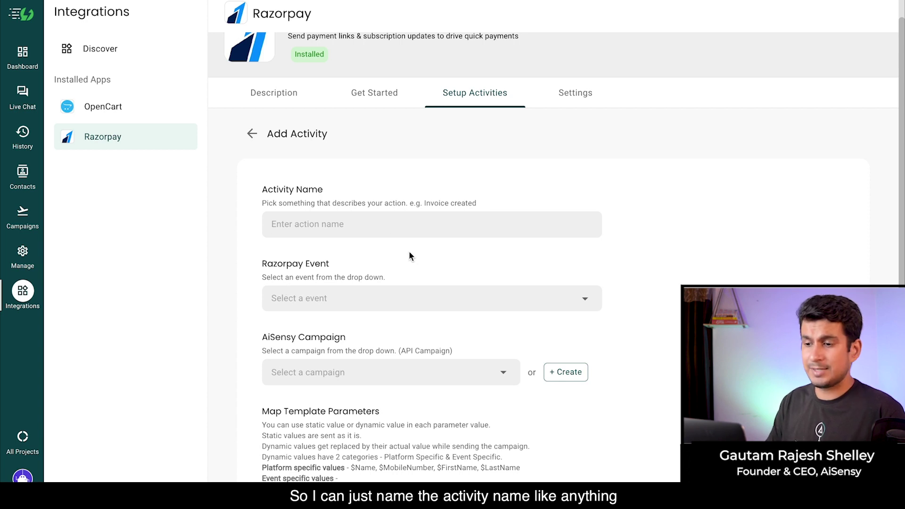
left_click(400, 232)
type("Invoice Created")
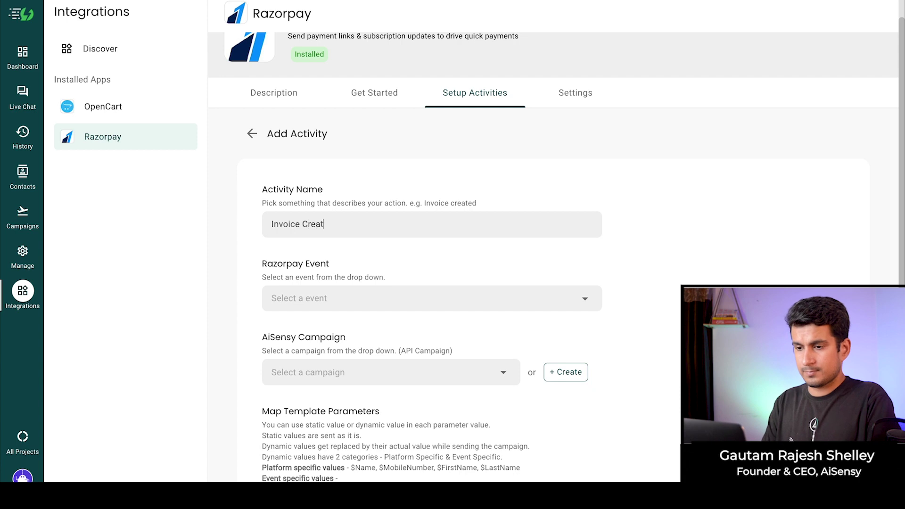
left_click(424, 299)
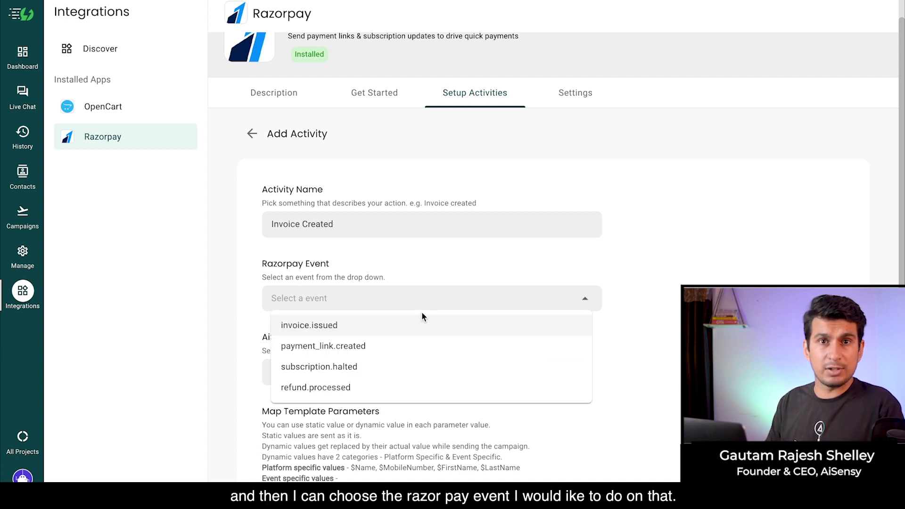
left_click(388, 335)
scroll(437, 336, "down", 2)
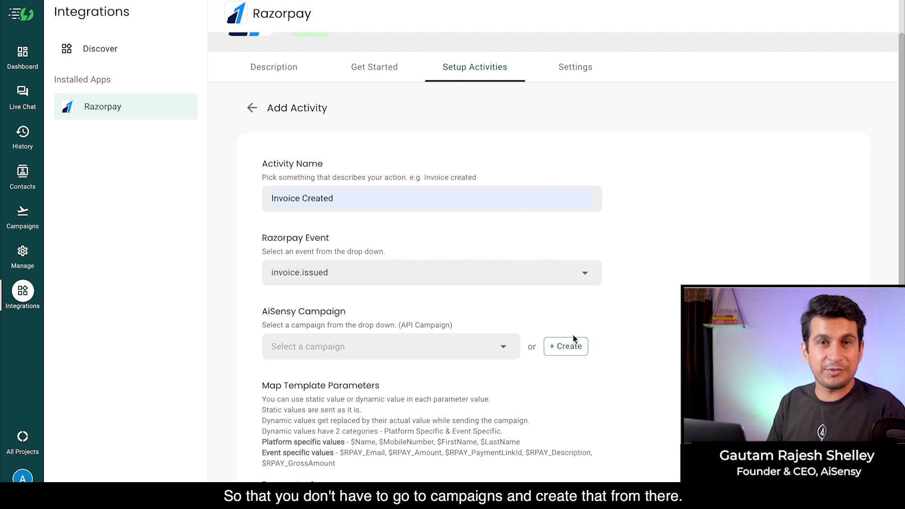
Create a new API campaign named 'Invoice Sending Campaign'.
left_click(571, 350)
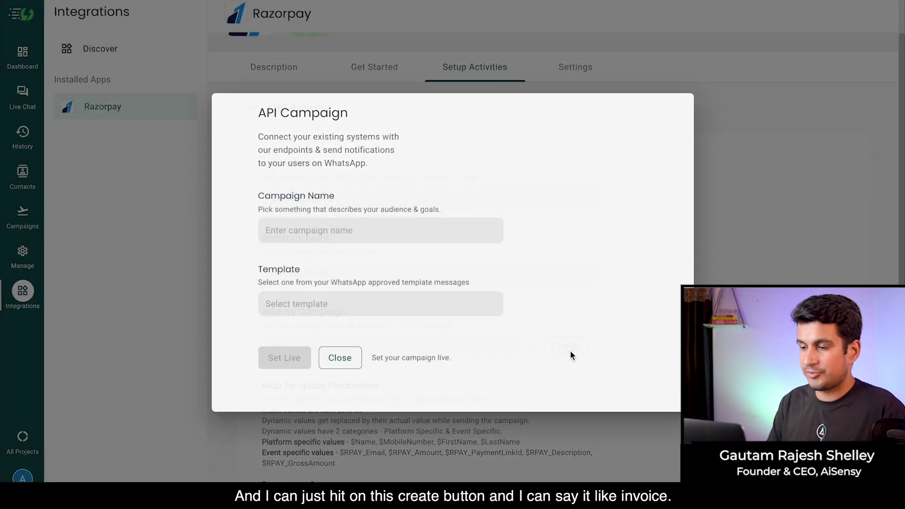
left_click(389, 262)
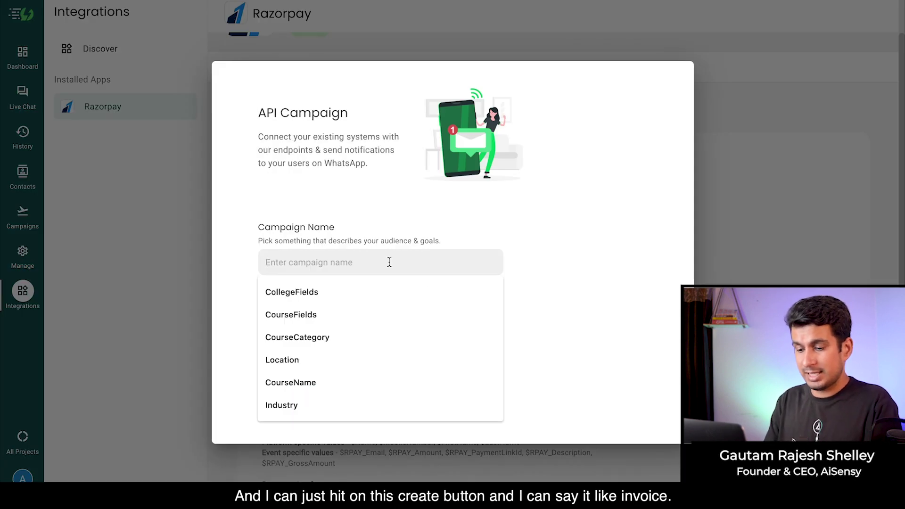
type("Invoice C")
type("ha")
key("BackSpace")
key("BackSpace")
key("BackSpace")
type("Se")
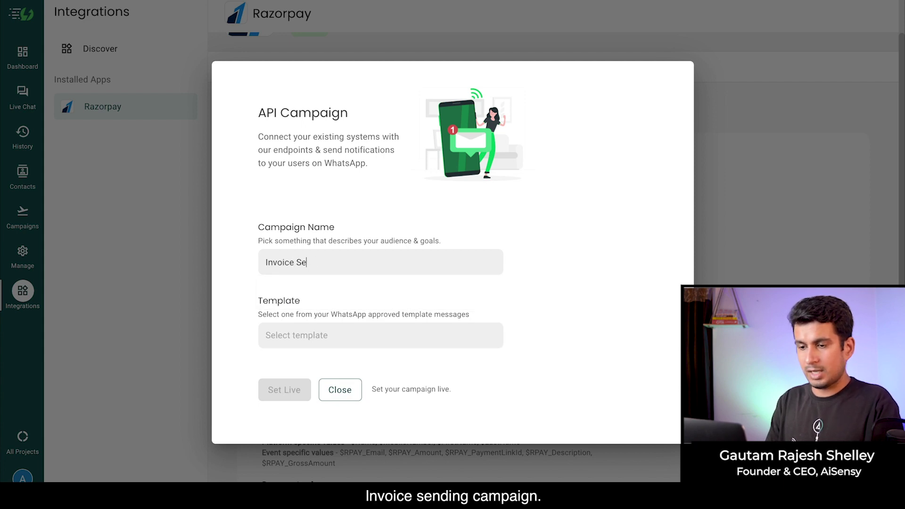
type("ending")
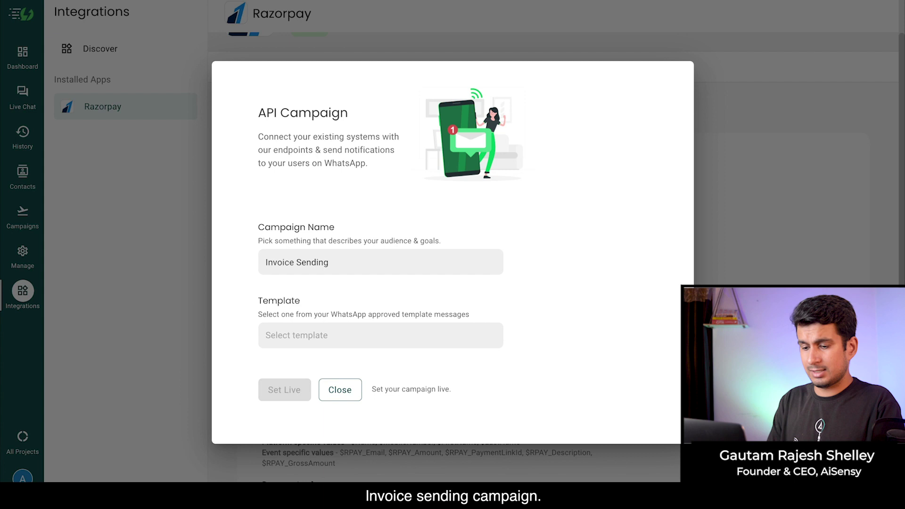
type(" Campaign")
Base the campaign on the invoice_created_v2 template, set it live and close it.
left_click(380, 334)
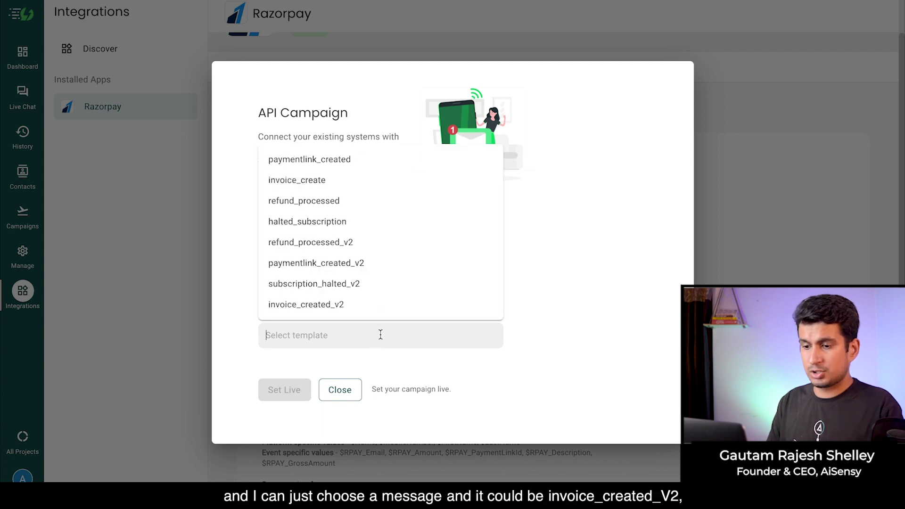
left_click(382, 306)
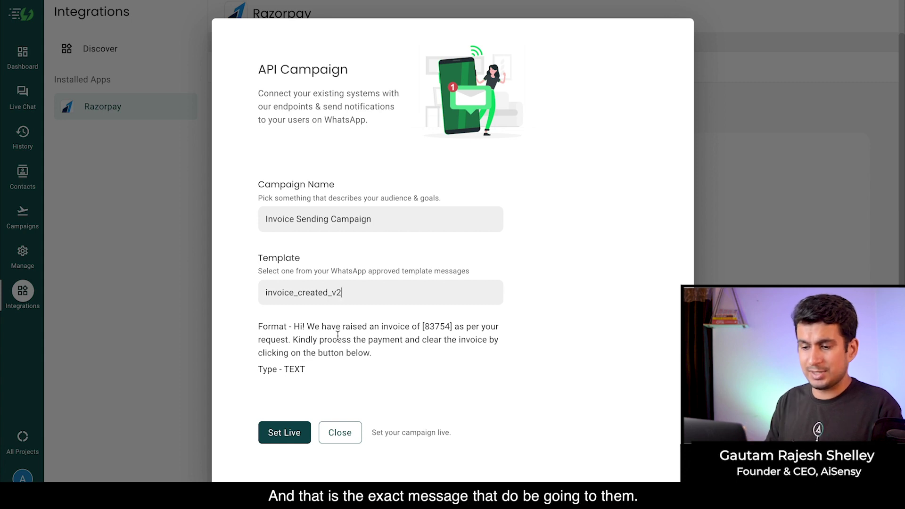
left_click(371, 285)
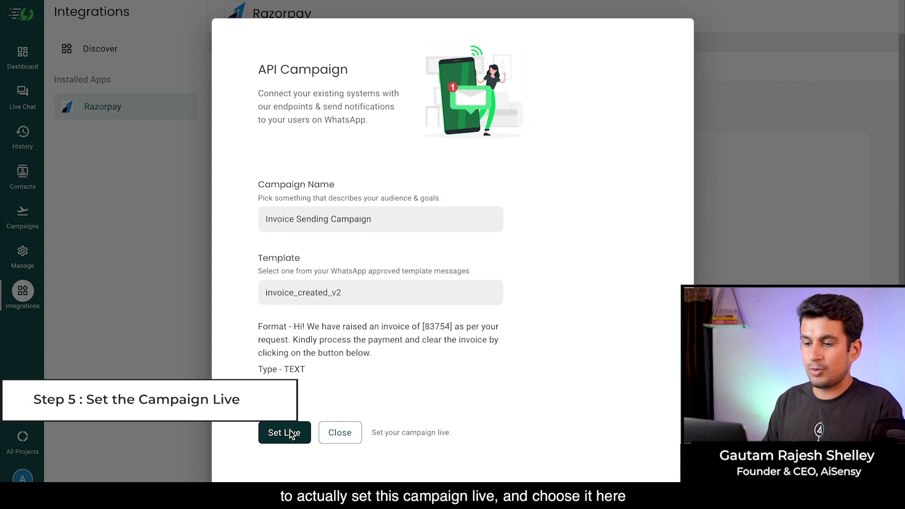
left_click(285, 433)
left_click(288, 441)
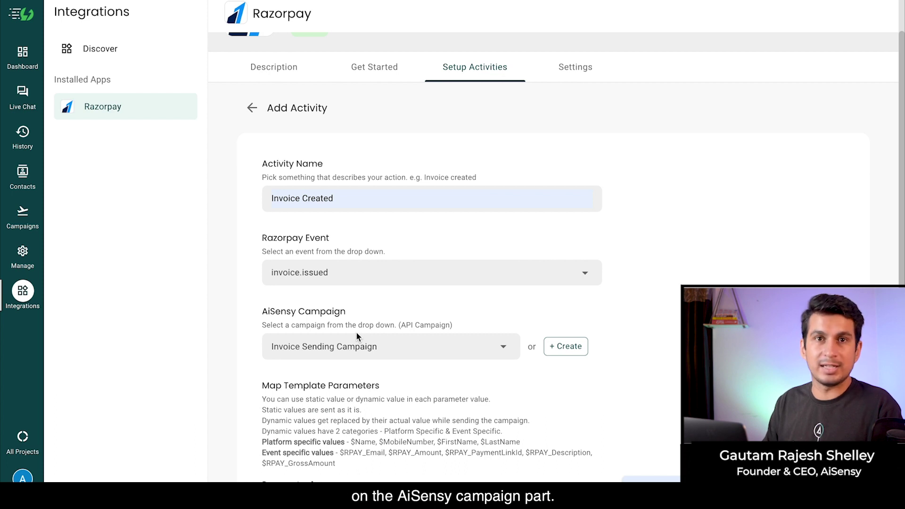
Bring the Map Template Parameters section into view and focus the Parameter 1 field.
scroll(354, 340, "down", 2)
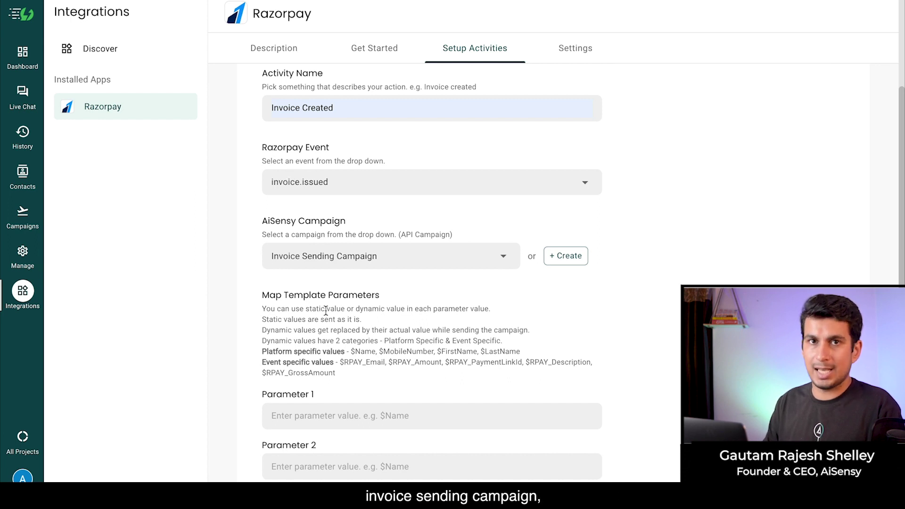
scroll(487, 214, "down", 3)
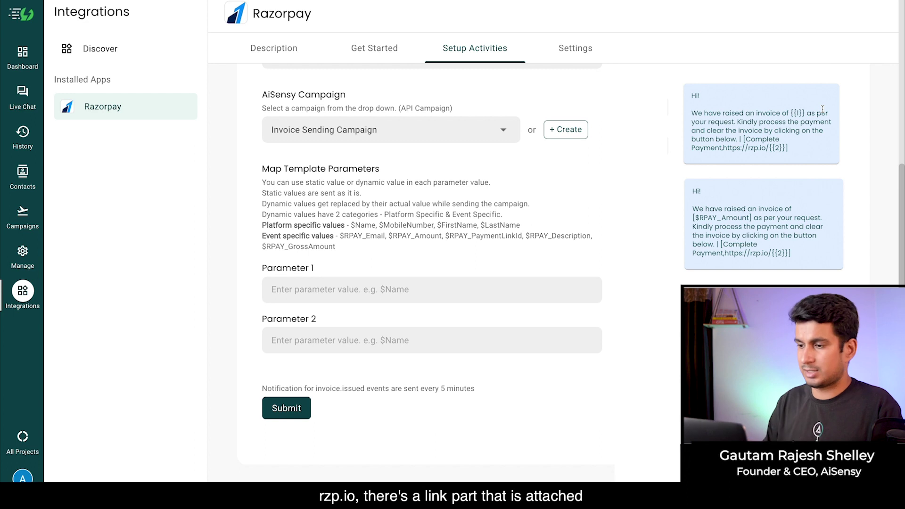
left_click(440, 295)
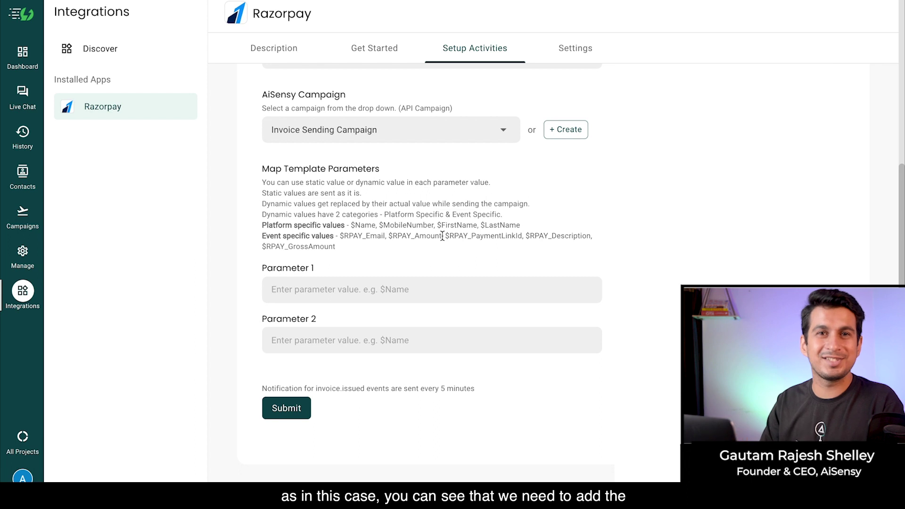
Map Parameter 1 to $RPAY_Amount, copied from the event values hint.
left_click_drag(440, 237, 388, 237)
key("ctrl+c")
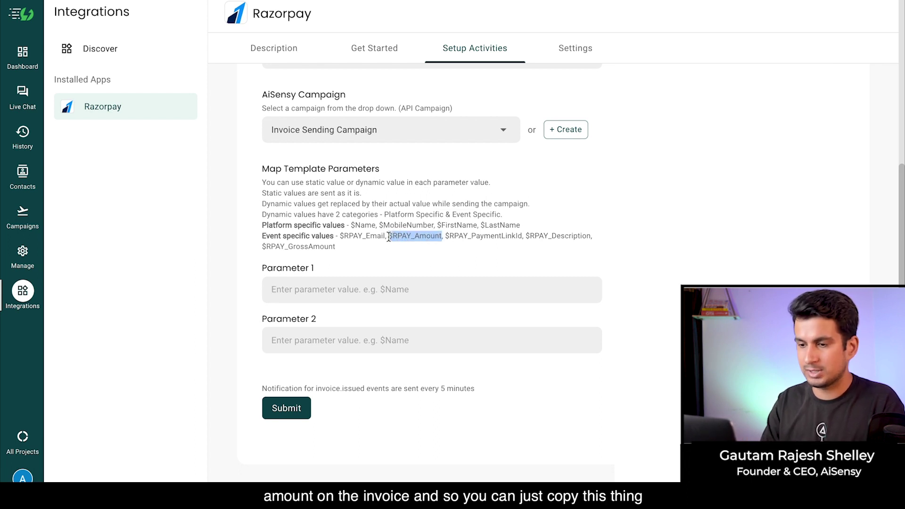
left_click(362, 295)
key("ctrl+v")
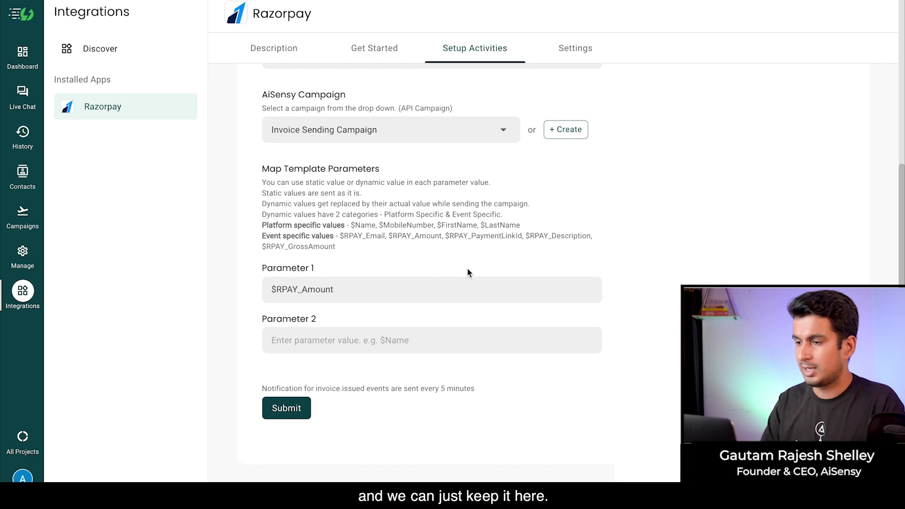
Map Parameter 2 to $RPAY_PaymentLinkId and submit the Invoice Created activity.
left_click_drag(444, 236, 522, 237)
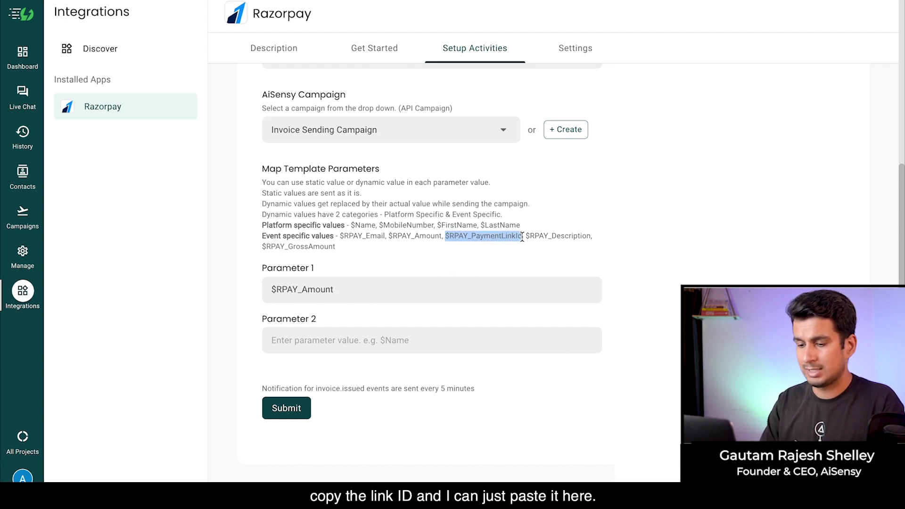
left_click(462, 333)
key("ctrl+v")
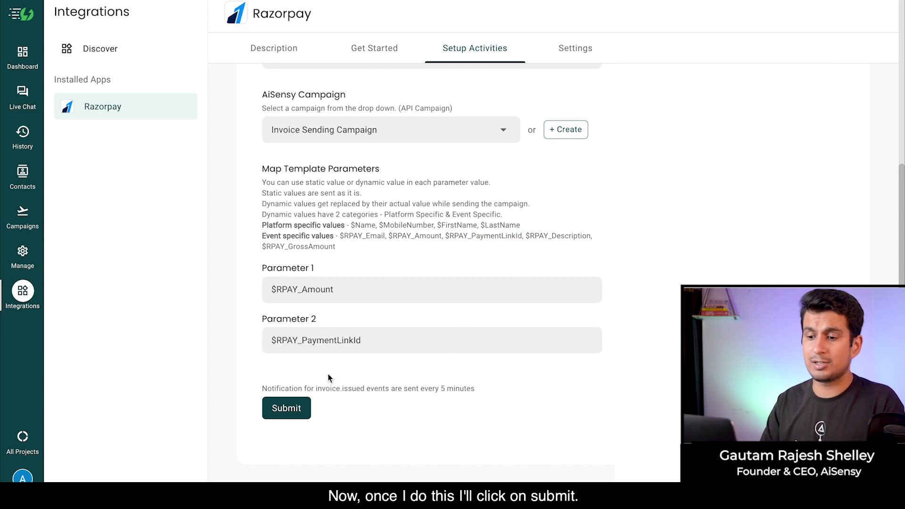
left_click(297, 415)
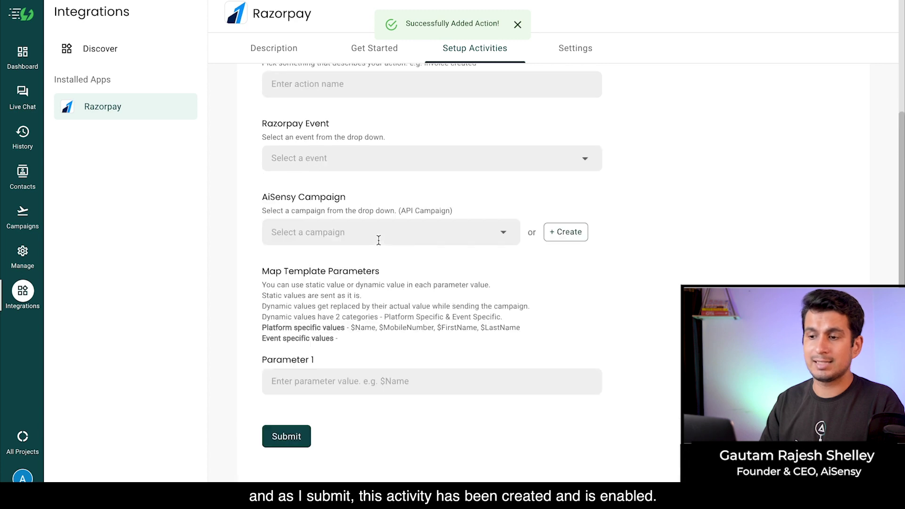
left_click(251, 168)
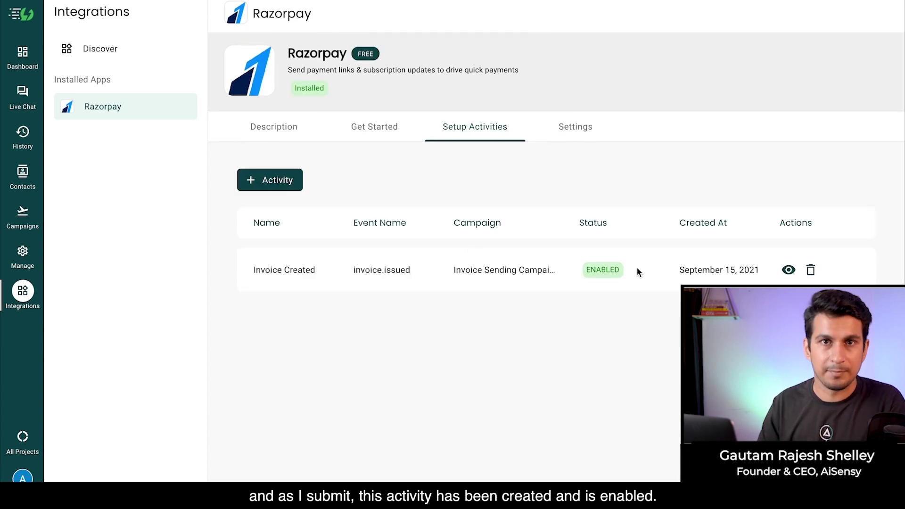
Start a fresh Add Activity form for another Razorpay activity.
left_click(297, 194)
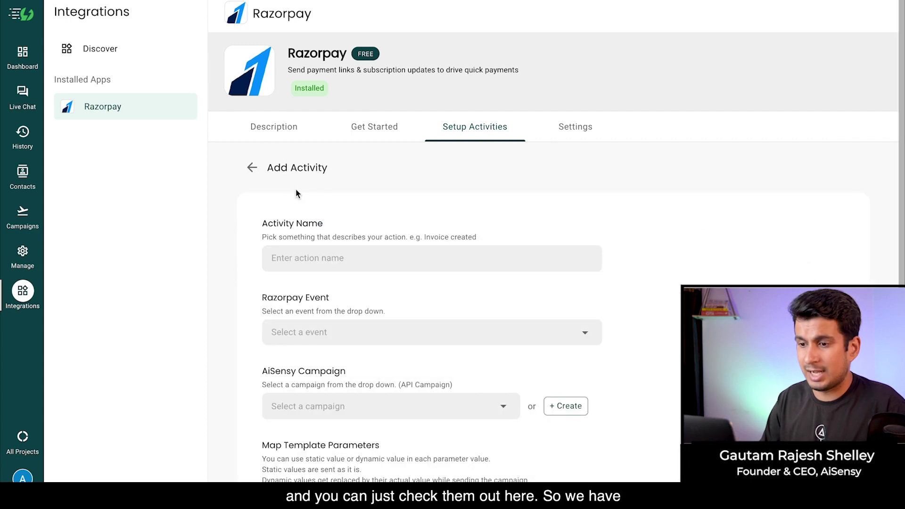
scroll(420, 309, "down", 1)
left_click(416, 304)
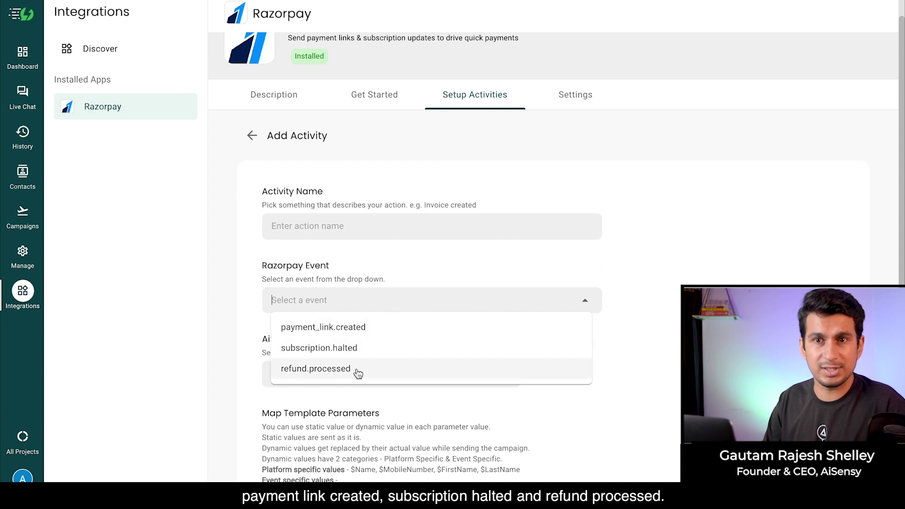
left_click(406, 301)
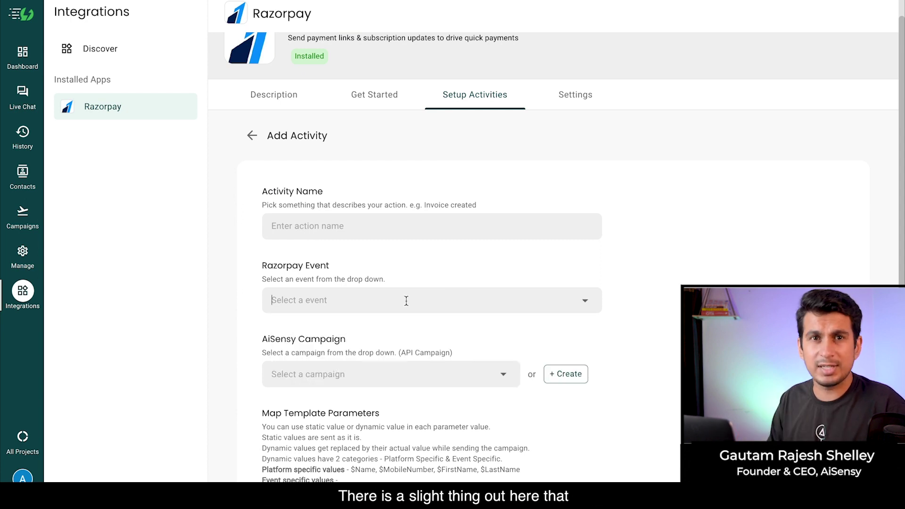
left_click(343, 297)
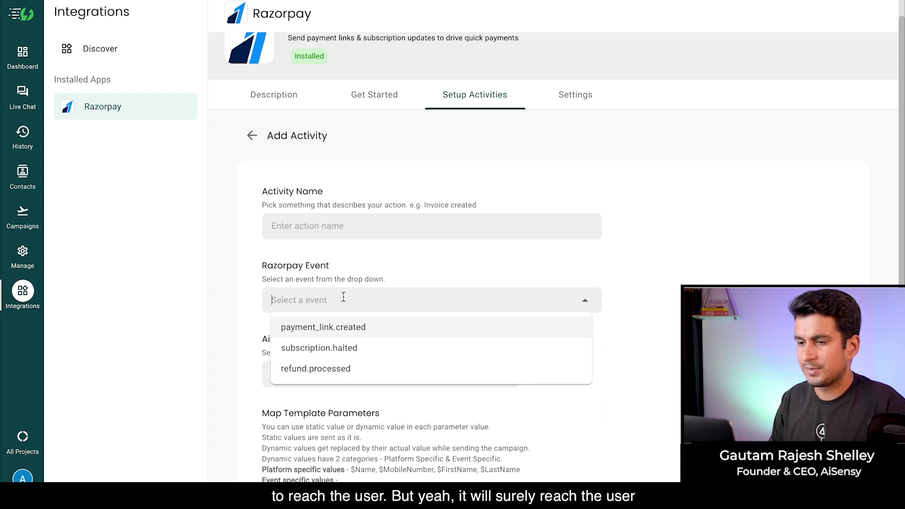
left_click(320, 226)
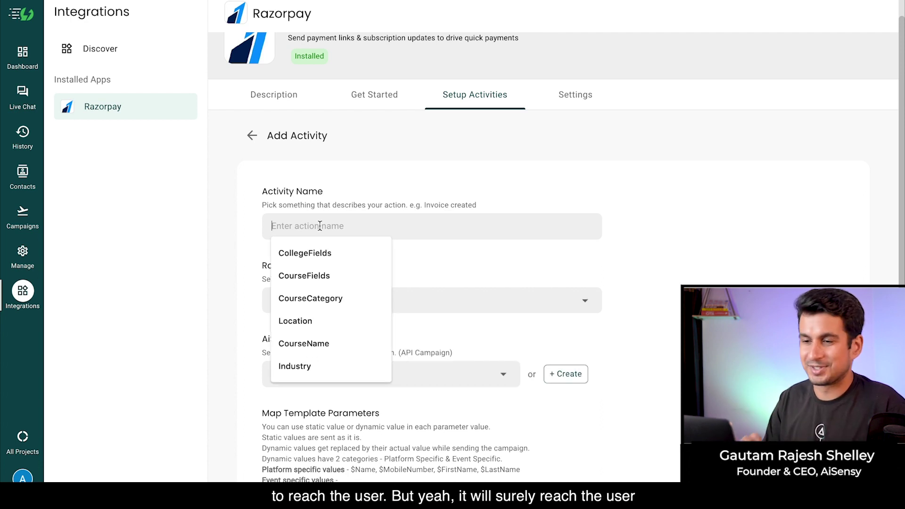
left_click(251, 136)
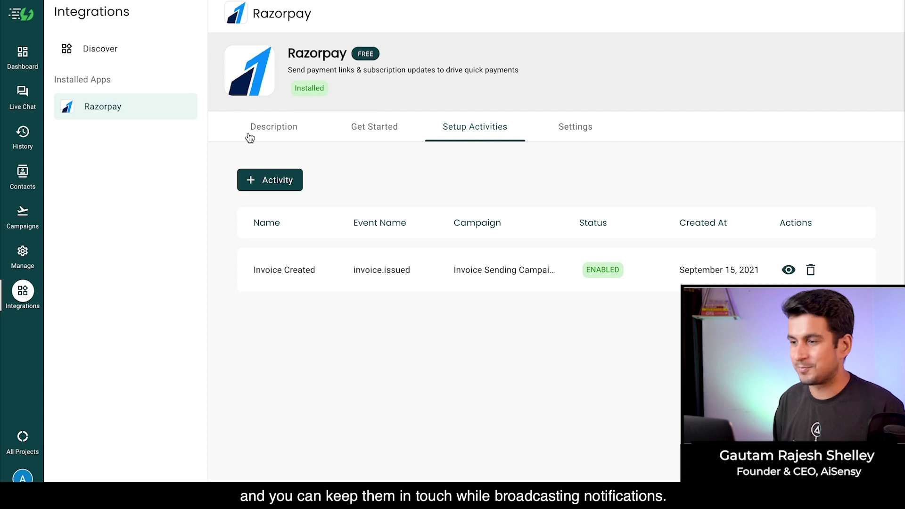
Switch between the Razorpay connection Settings and the Setup Activities list twice.
left_click(561, 126)
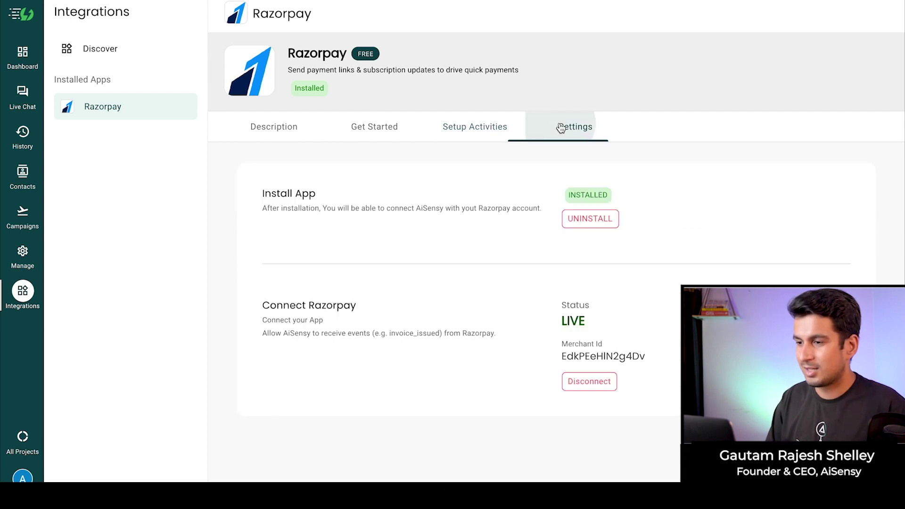
left_click(477, 127)
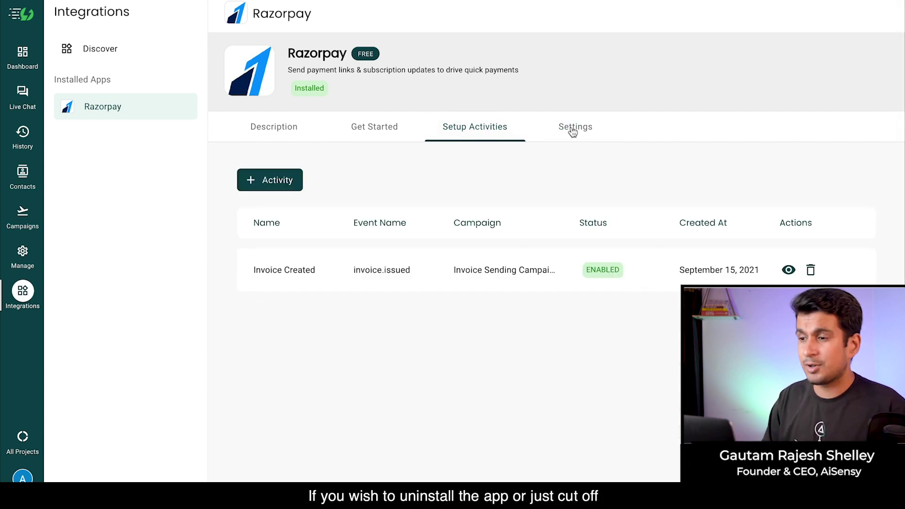
left_click(595, 135)
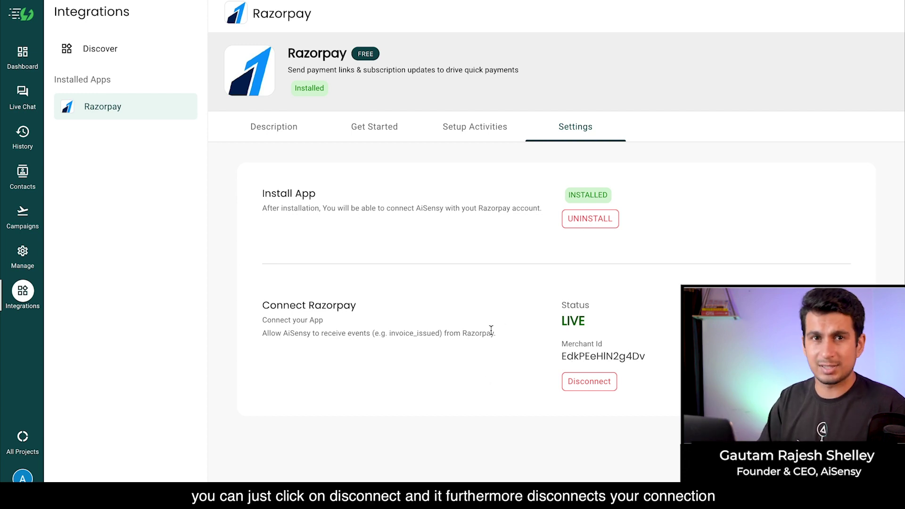
left_click(471, 138)
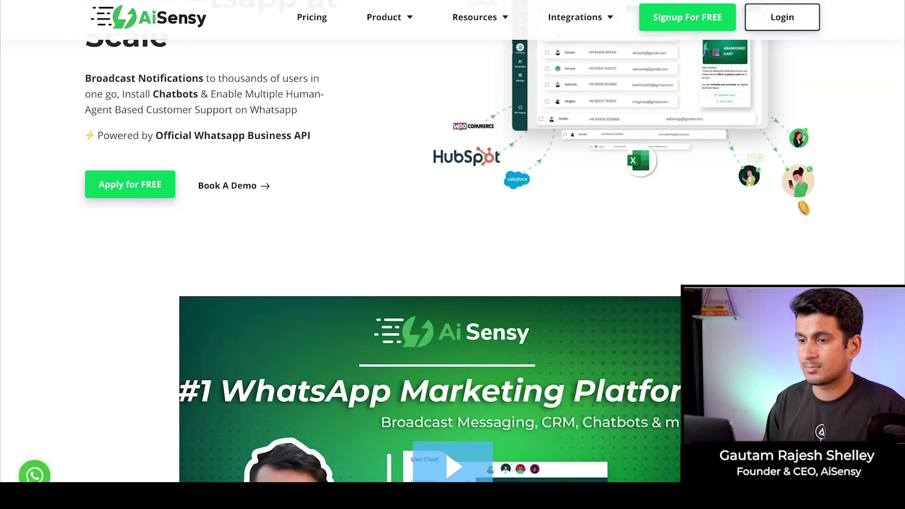
Go to the Book A Demo page on the AiSensy website.
scroll(226, 368, "down", 4)
scroll(219, 370, "up", 8)
left_click(233, 364)
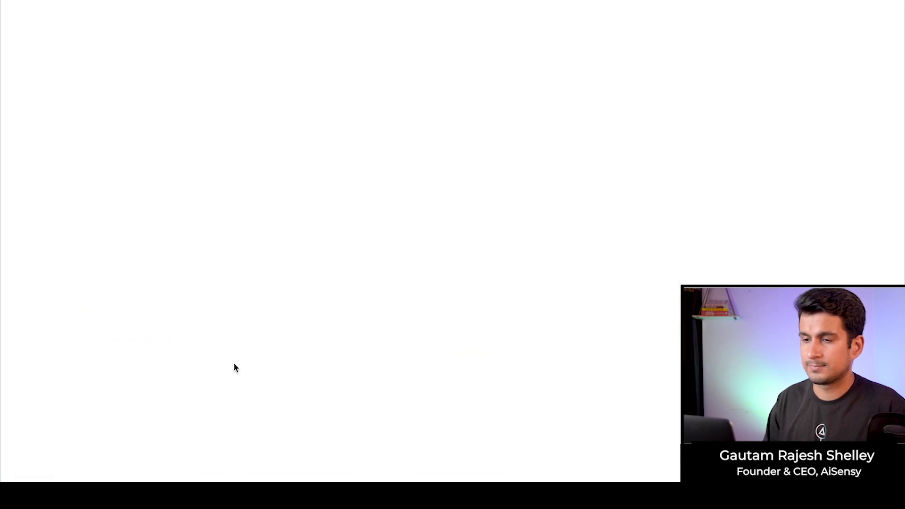